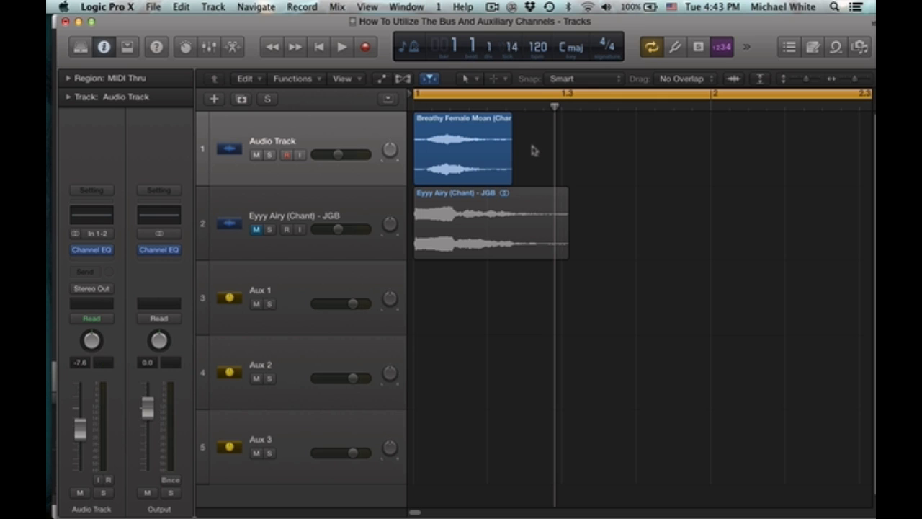
Start playback and give Audio Track a send to Bus 1 (Aux 1), feeding the PtVerb reverb
key("space")
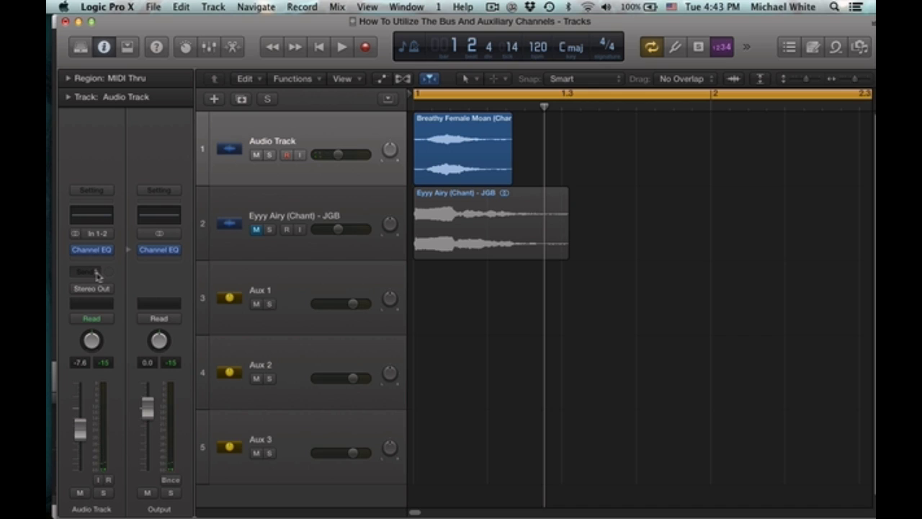
left_click(98, 273)
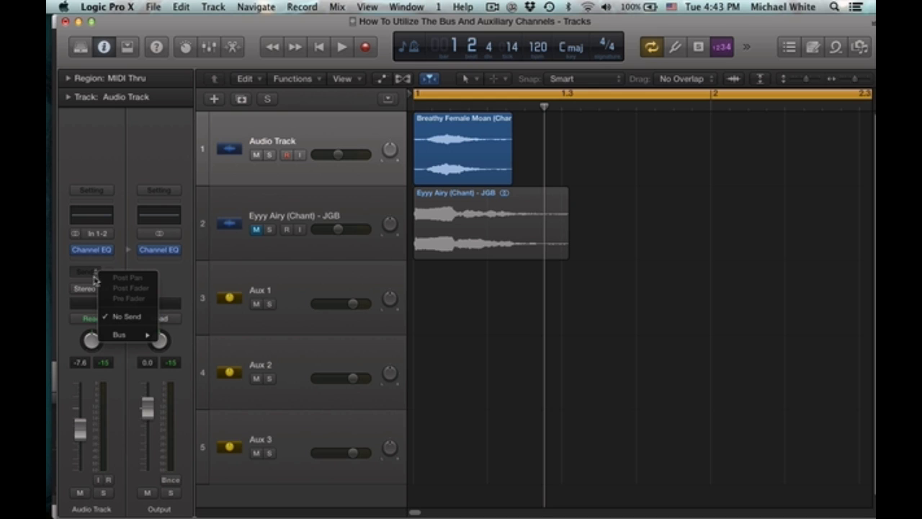
mouse_move(124, 342)
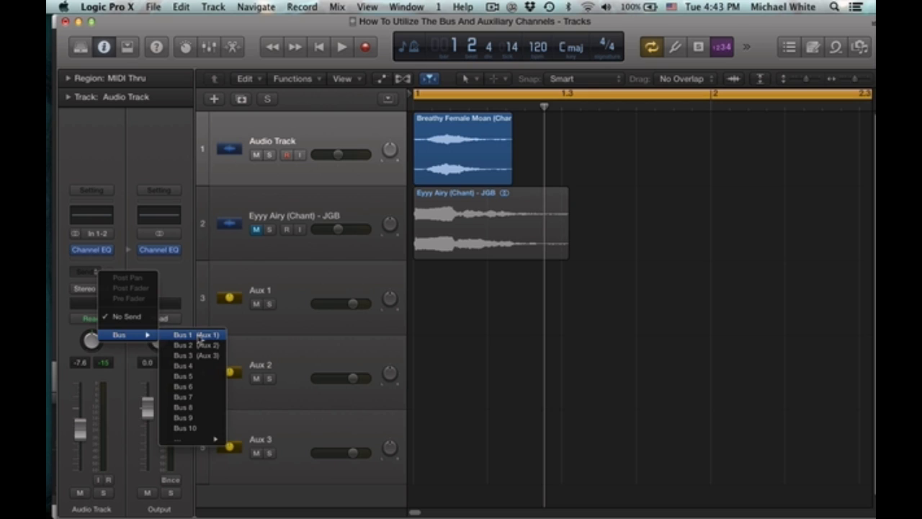
left_click(199, 339)
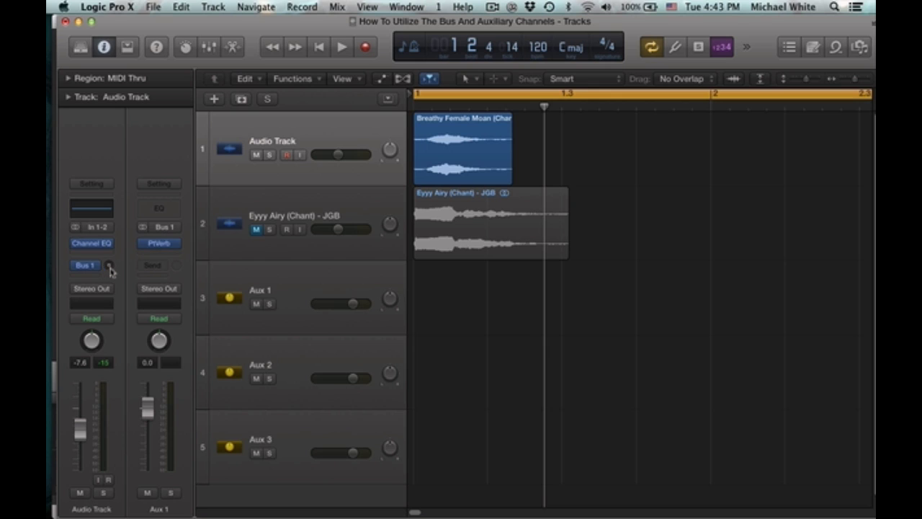
Adjust Audio Track's Bus 1 send level and play back briefly to hear the reverb
left_click_drag(109, 267, 108, 270)
left_click_drag(108, 265, 108, 265)
left_click_drag(109, 265, 122, 232)
key("space")
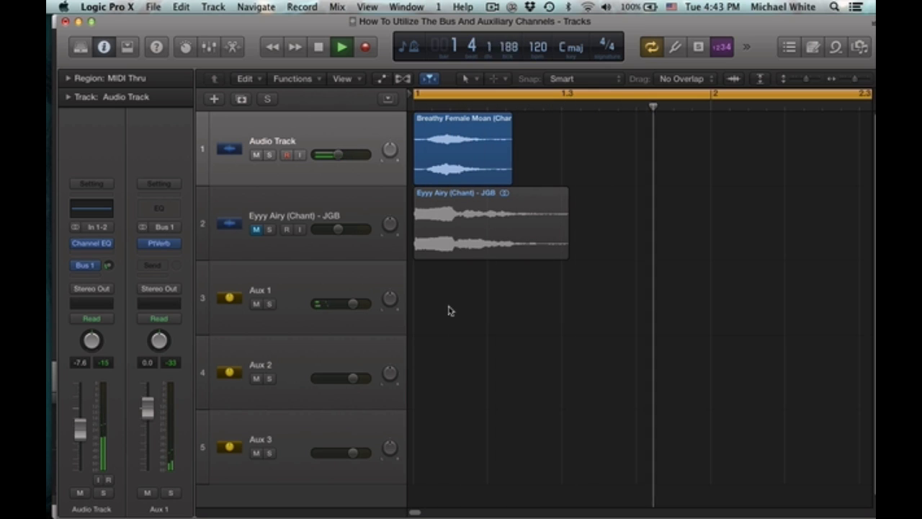
key("space")
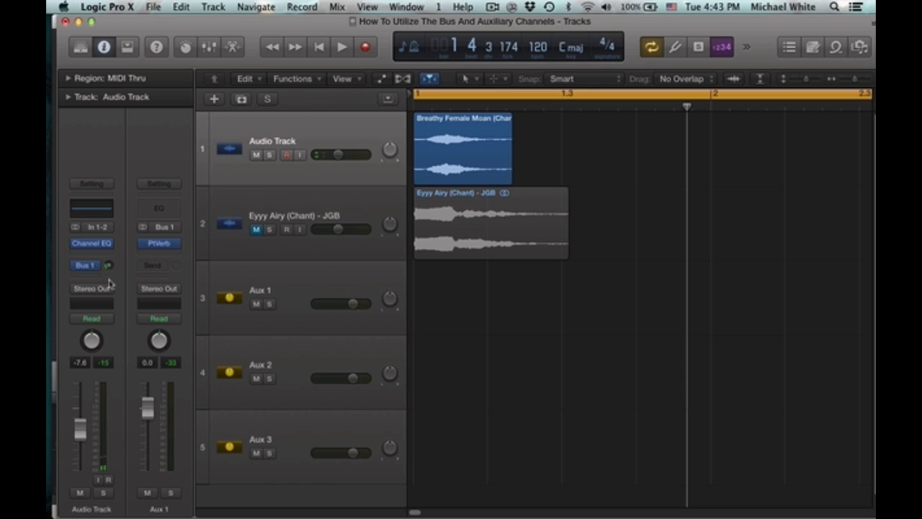
Raise the Bus 1 send level further and audition the stronger reverb
left_click_drag(108, 266, 184, 248)
key("space")
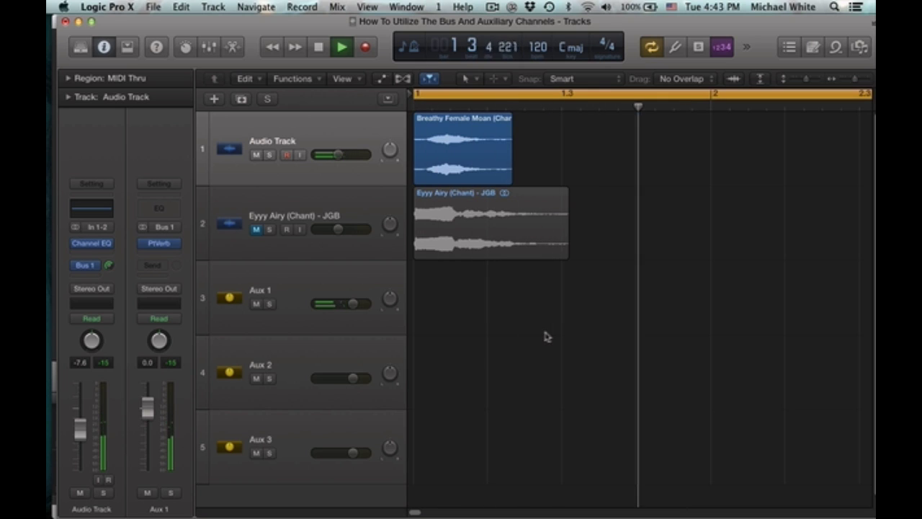
key("space")
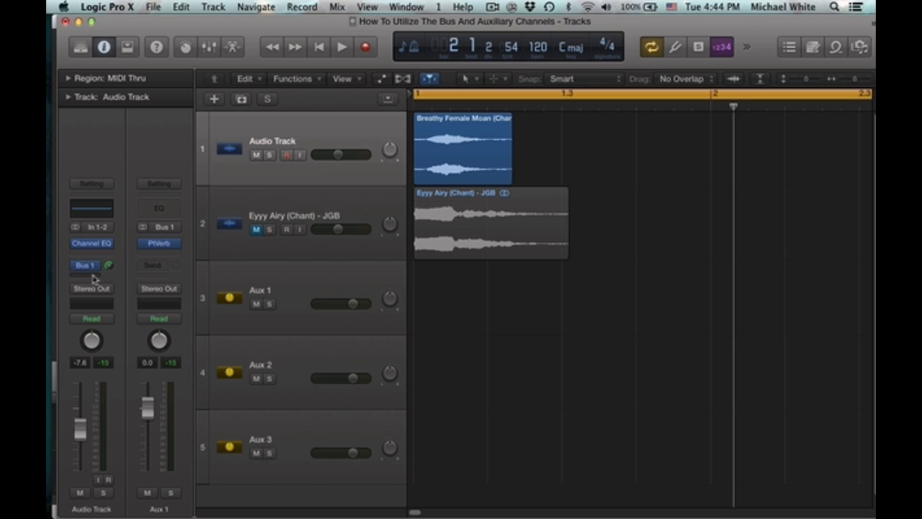
Add a Bus 2 (Aux 2) send on Audio Track, raise its level, and audition the Bitcrusher and Phaser
left_click(93, 276)
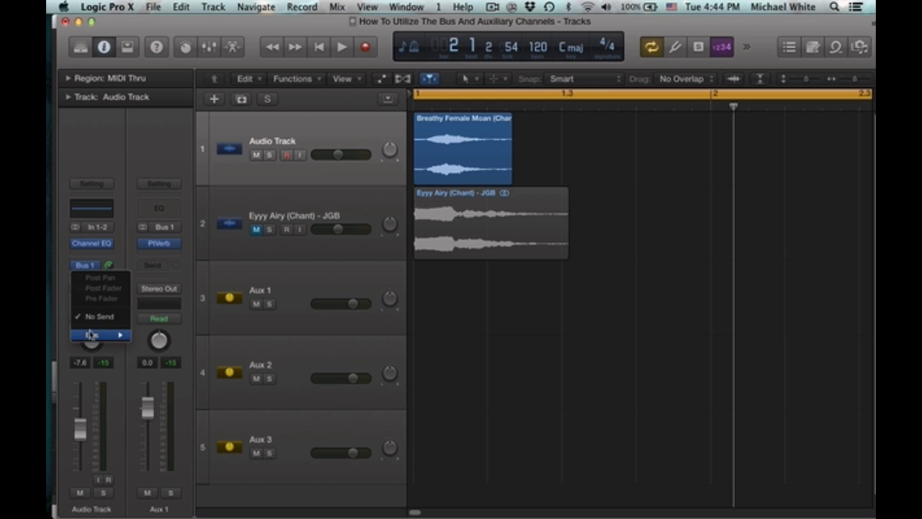
mouse_move(101, 334)
left_click(175, 346)
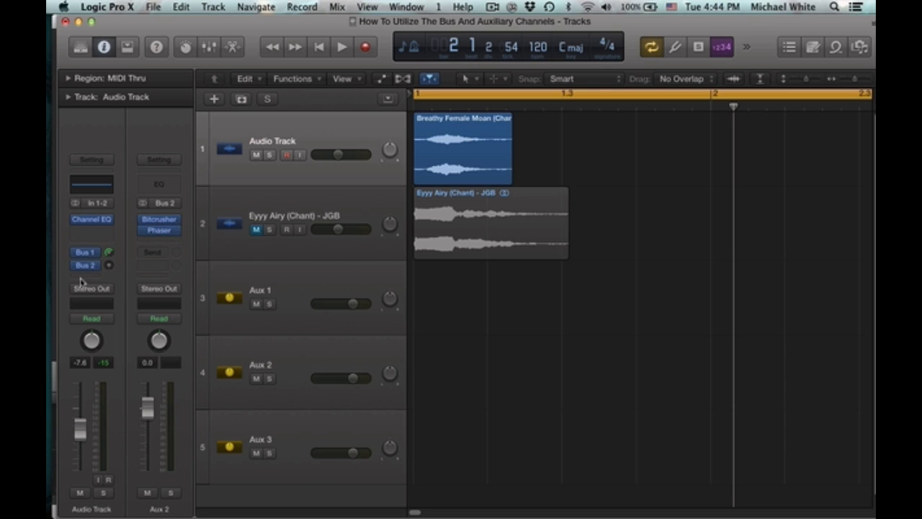
left_click_drag(109, 266, 129, 173)
key("space")
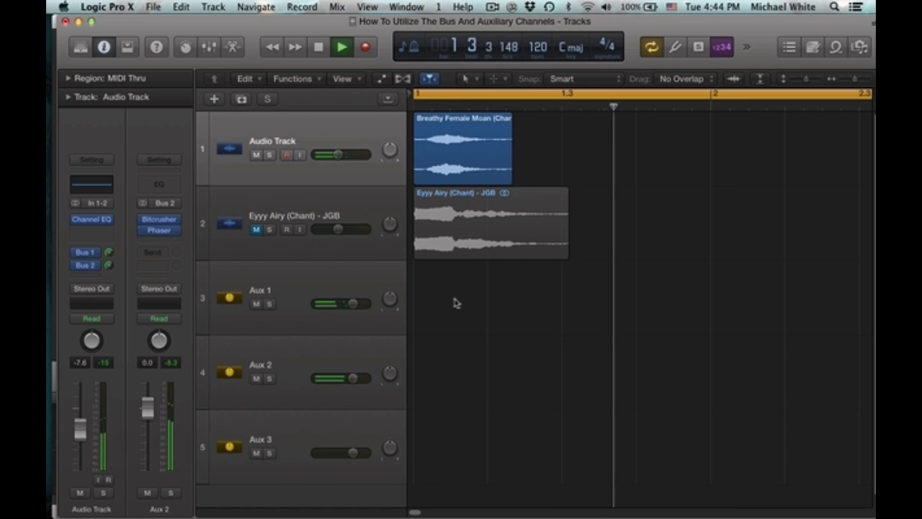
key("space")
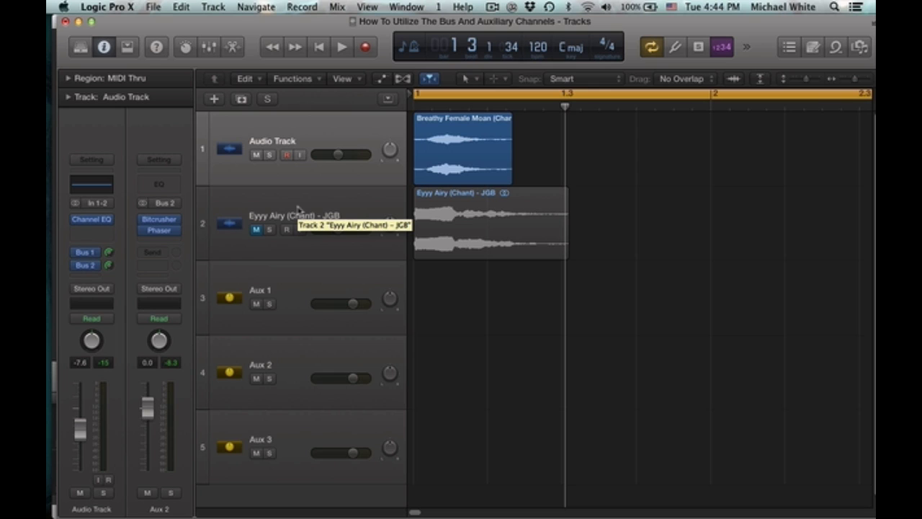
Bypass Audio Track's Bus 2 send, then solo and play the Eyyy Airy track before unsoloing it
left_click(85, 265, "alt")
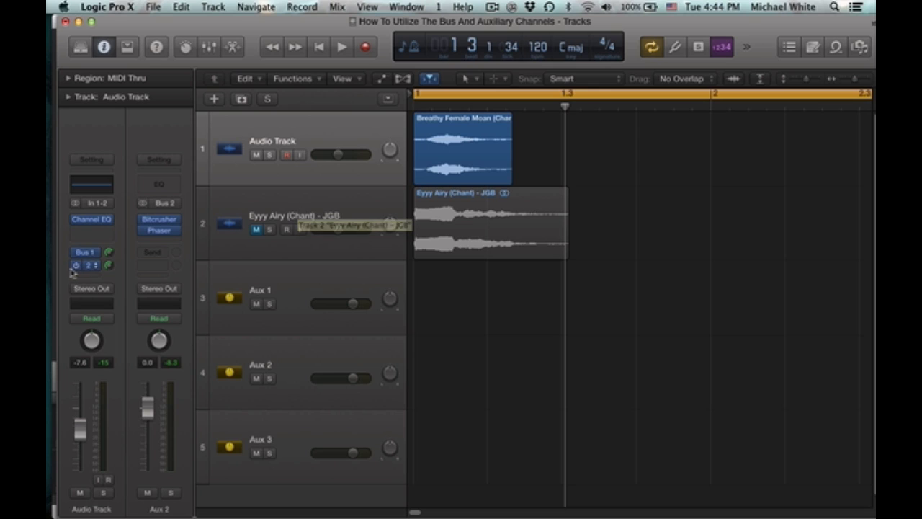
left_click(344, 203)
left_click(269, 230)
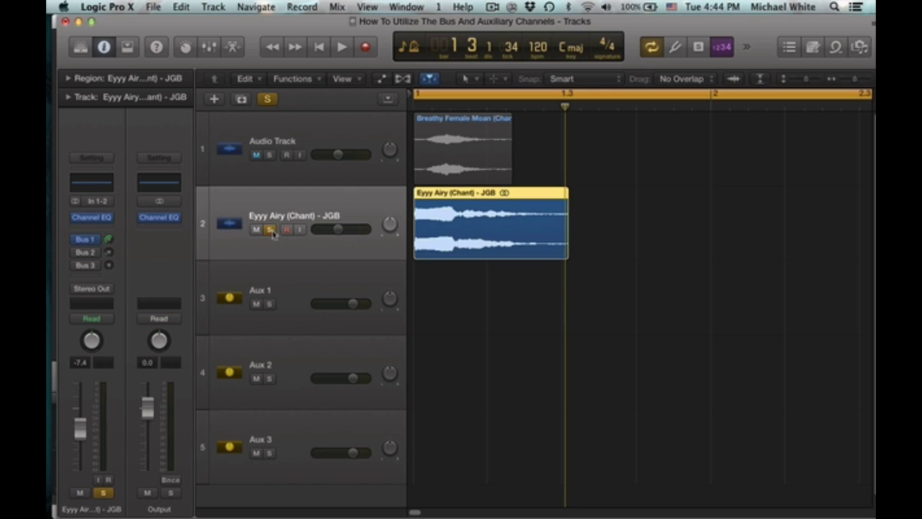
left_click(446, 308)
key("space")
key("space")
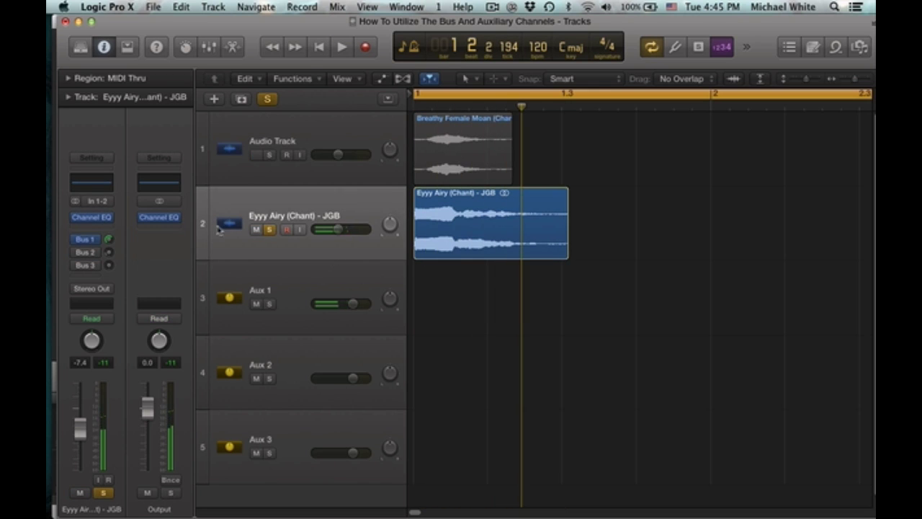
left_click(269, 229)
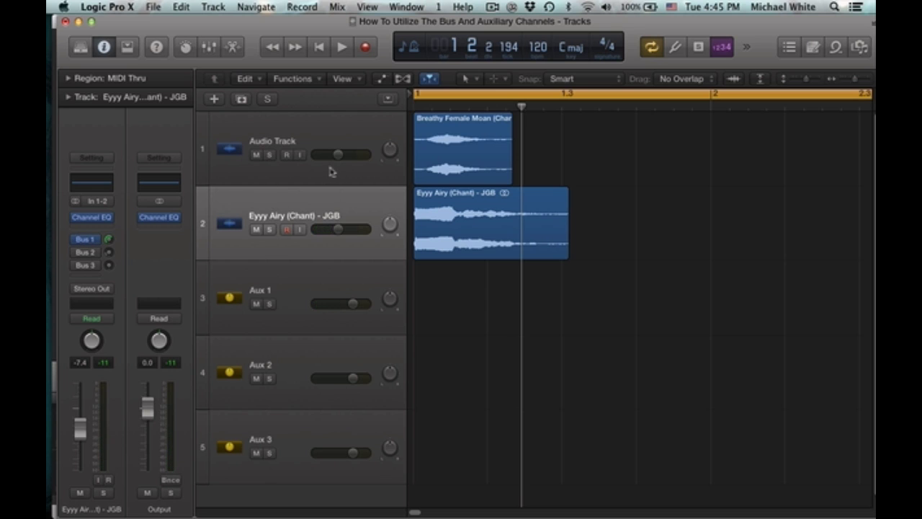
Turn on Eyyy Airy's Bus 2 send, audition it through Aux 2, then switch it back off
key("space")
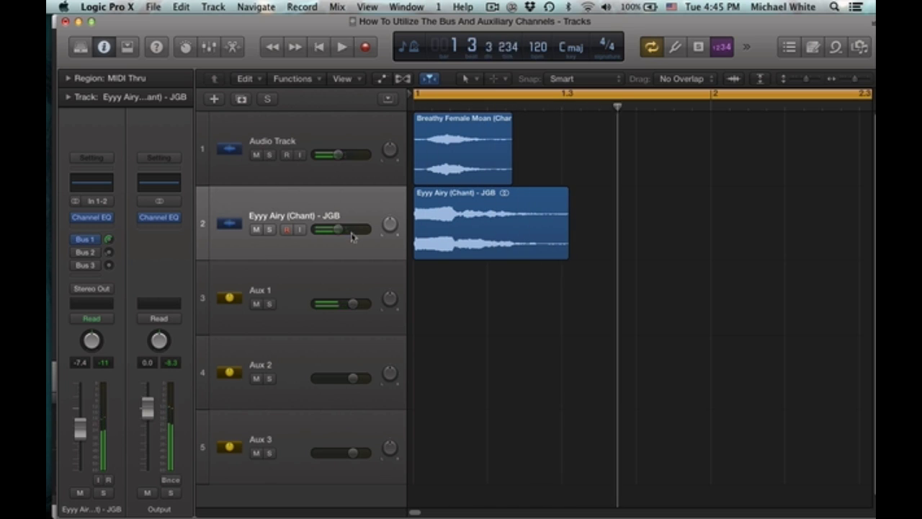
left_click(81, 252)
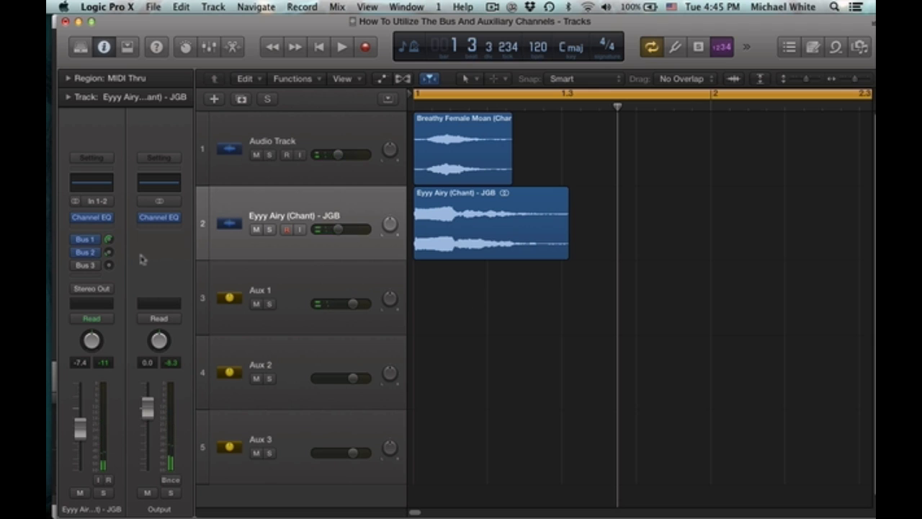
left_click(110, 252)
key("space")
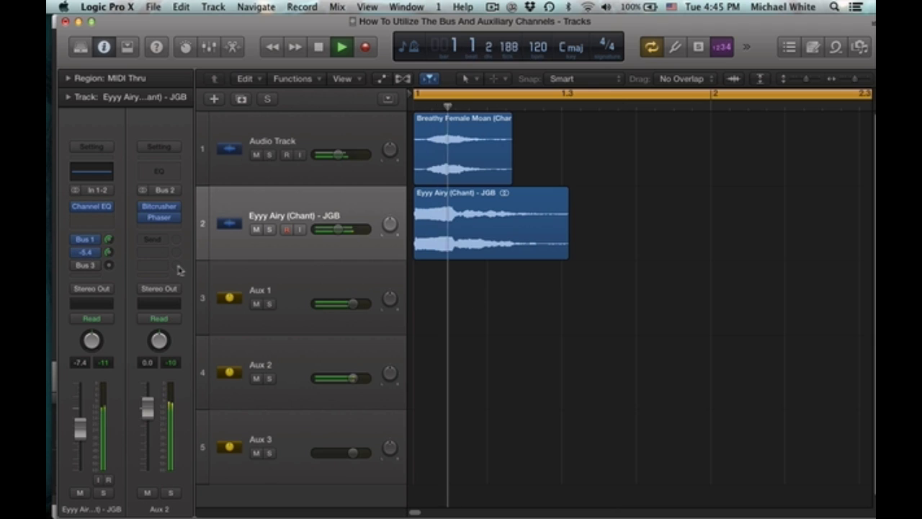
key("space")
left_click(108, 251)
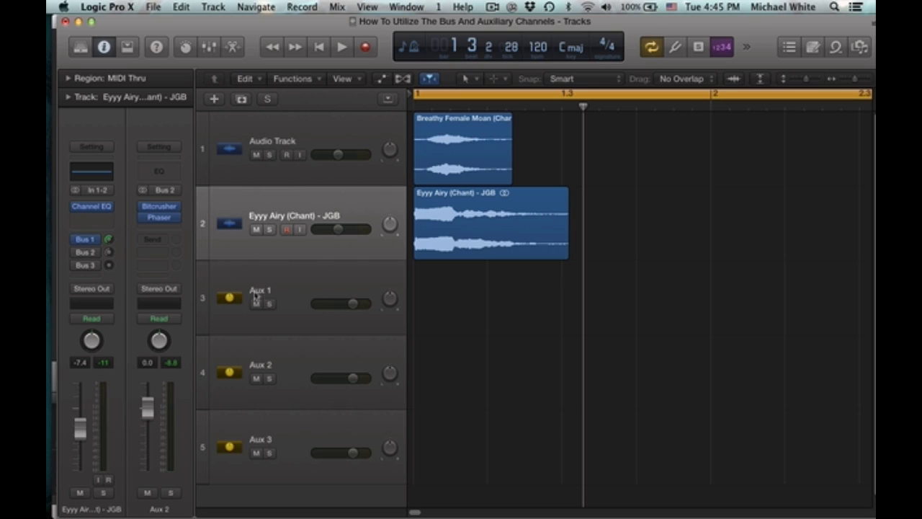
Change Aux 1's output from Stereo Out to Bus 3 (Aux 3) and view the Aux 3 Chorus strip
left_click(97, 242)
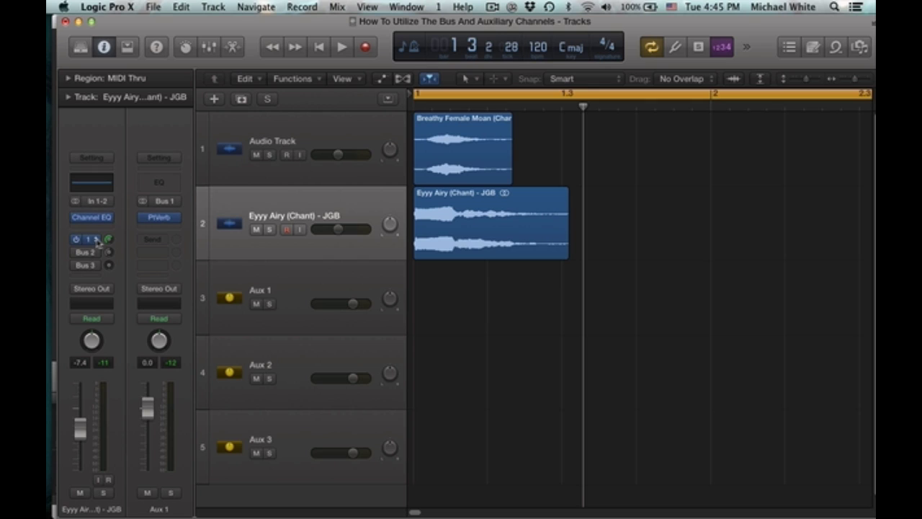
left_click(163, 242)
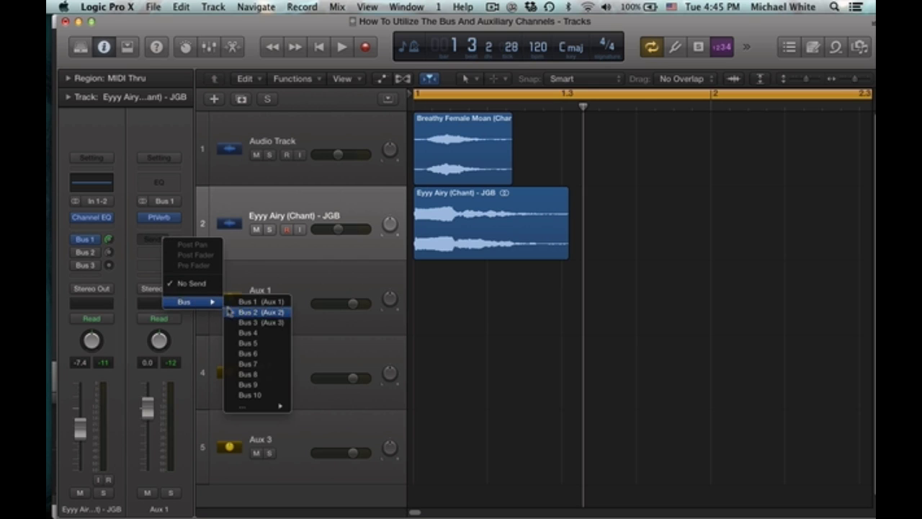
left_click(189, 232)
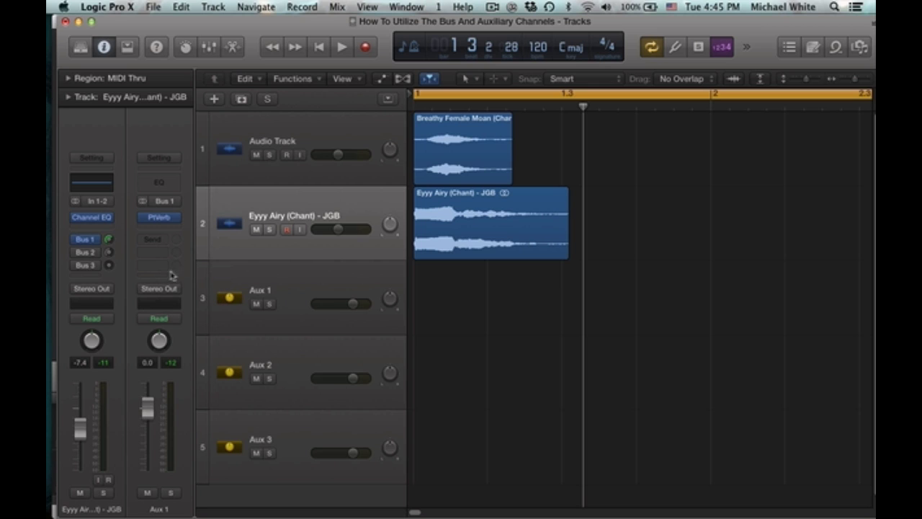
left_click(168, 290)
mouse_move(184, 336)
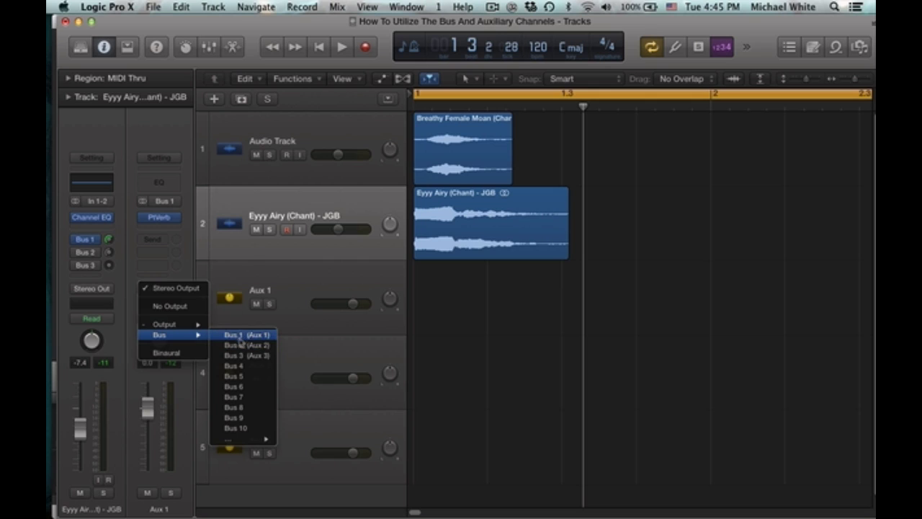
left_click(249, 356)
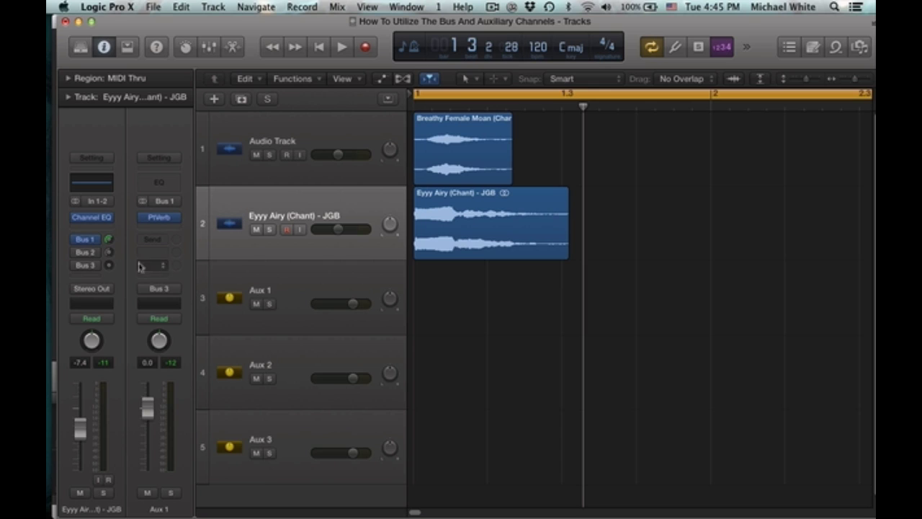
left_click(86, 265)
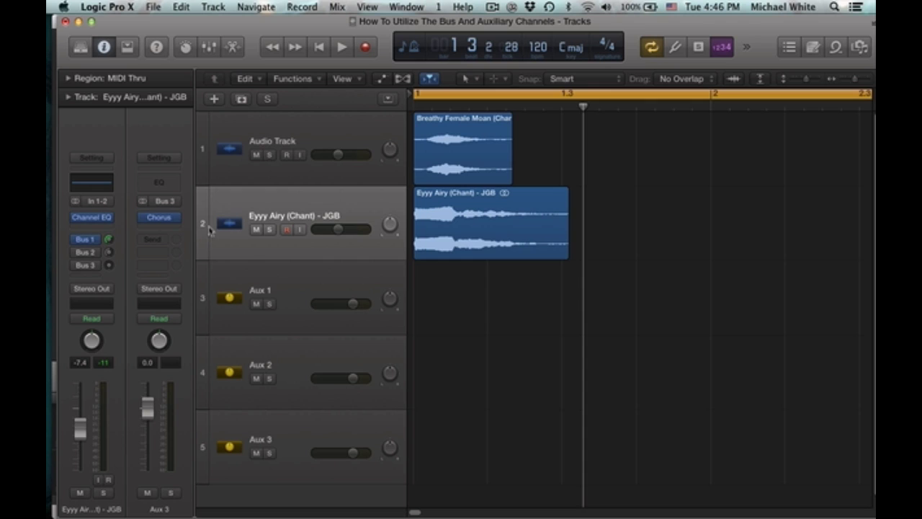
Mute the Eyyy Airy track, select Audio Track, and play it through the reverb and chorus buses
left_click(256, 229)
left_click(309, 136)
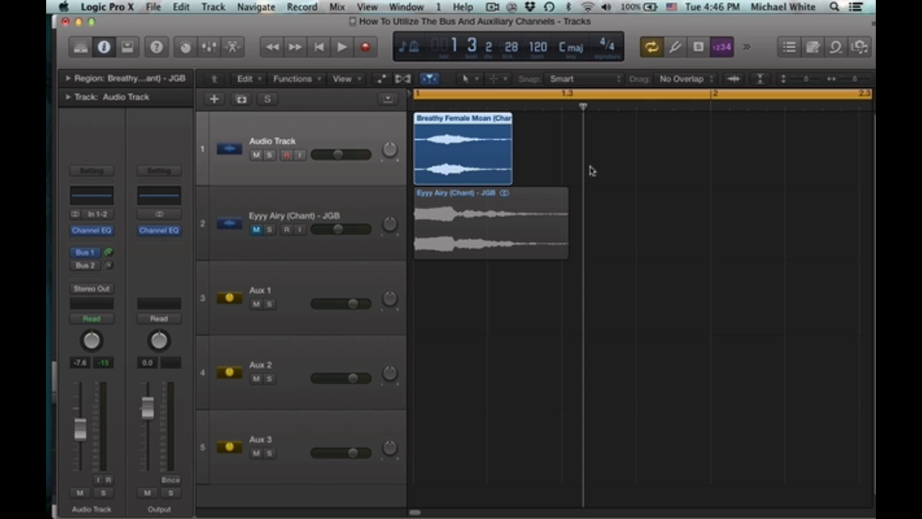
left_click(556, 166)
key("space")
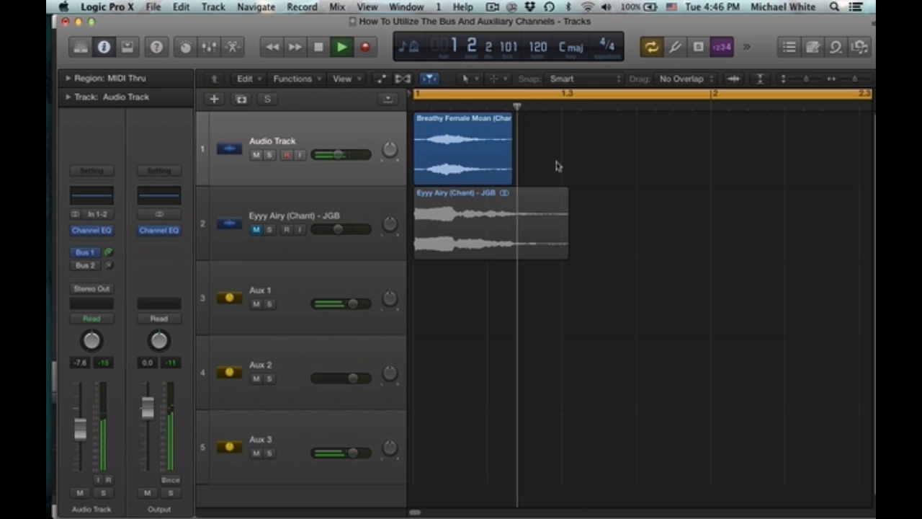
key("space")
key("space")
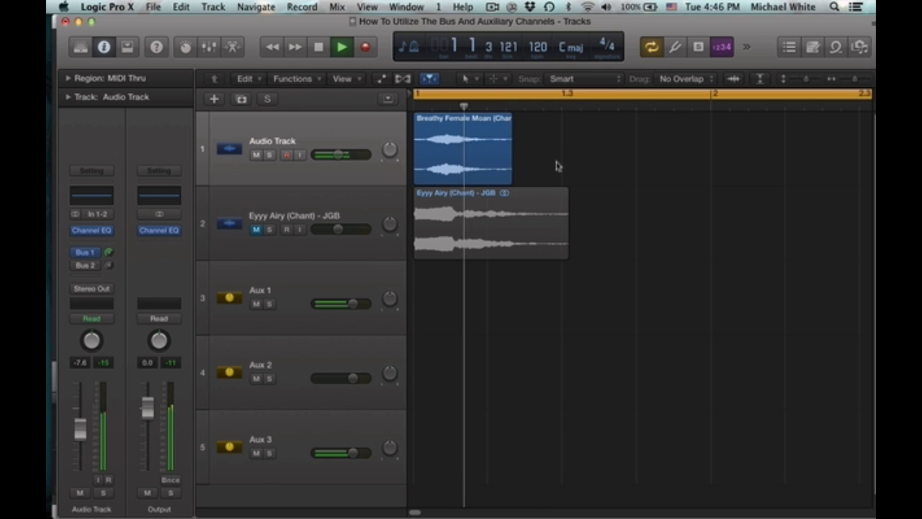
key("space")
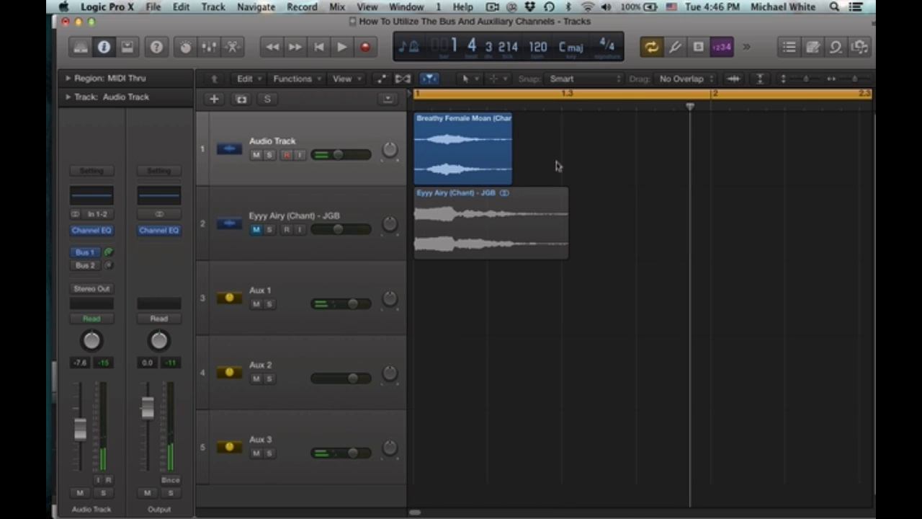